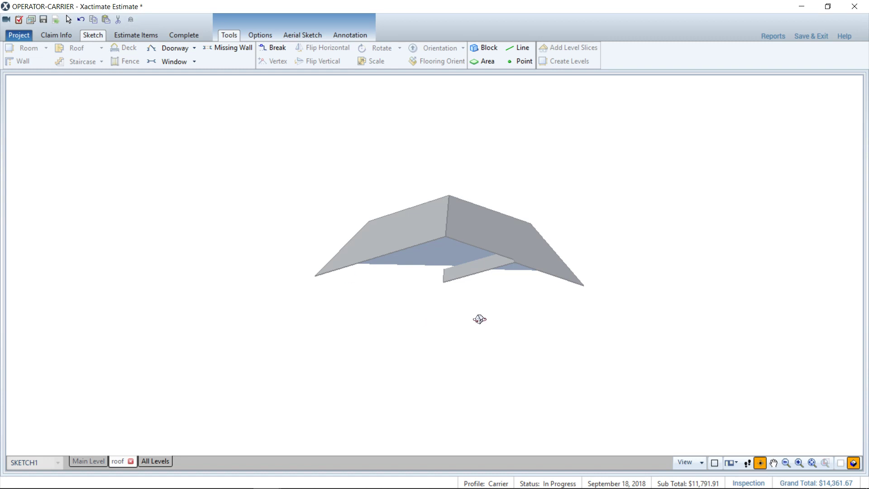
- Orbit the existing roof in 3D, then return to the 2D plan and select the whole sketch
left_click_drag(479, 318, 596, 341)
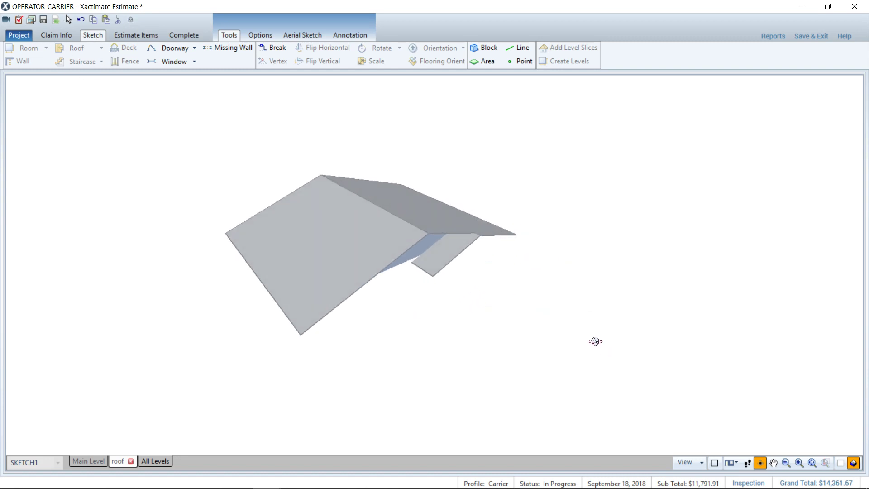
left_click_drag(462, 307, 387, 252)
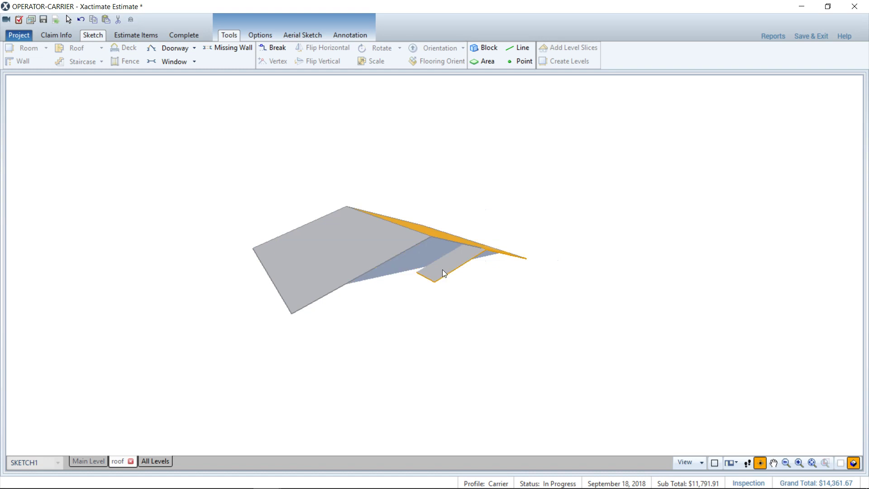
left_click_drag(470, 265, 495, 300)
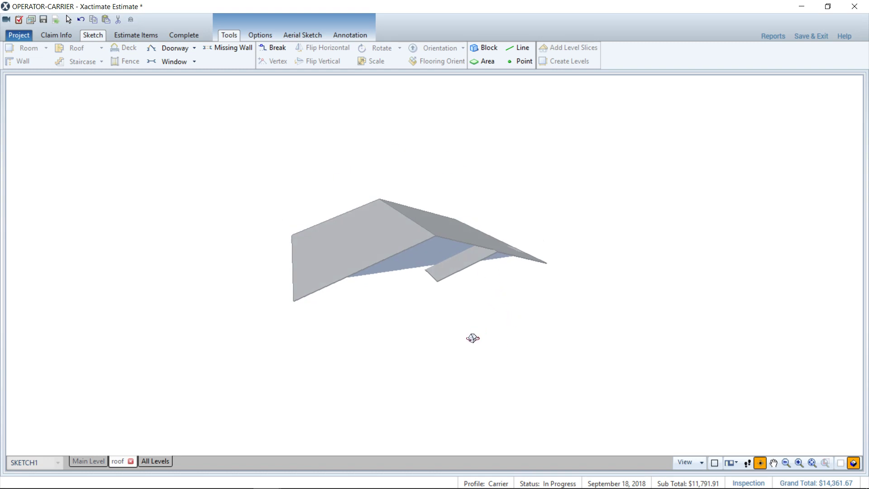
left_click_drag(472, 338, 452, 380)
key("Escape")
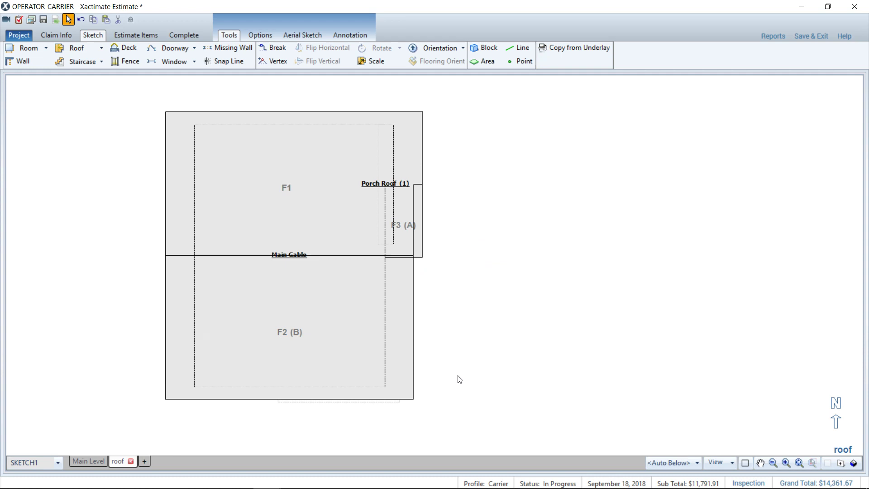
left_click(170, 208)
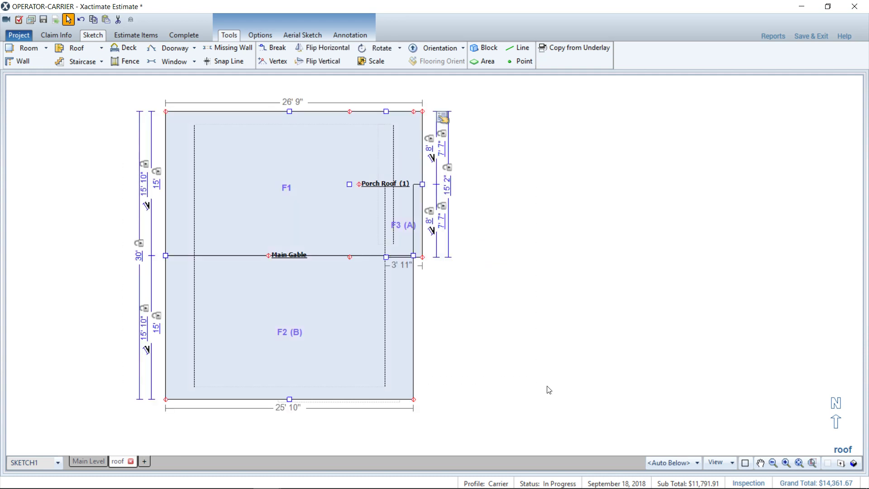
- Delete the old roof sketch and set the view's underlay level to <roof>
key("Delete")
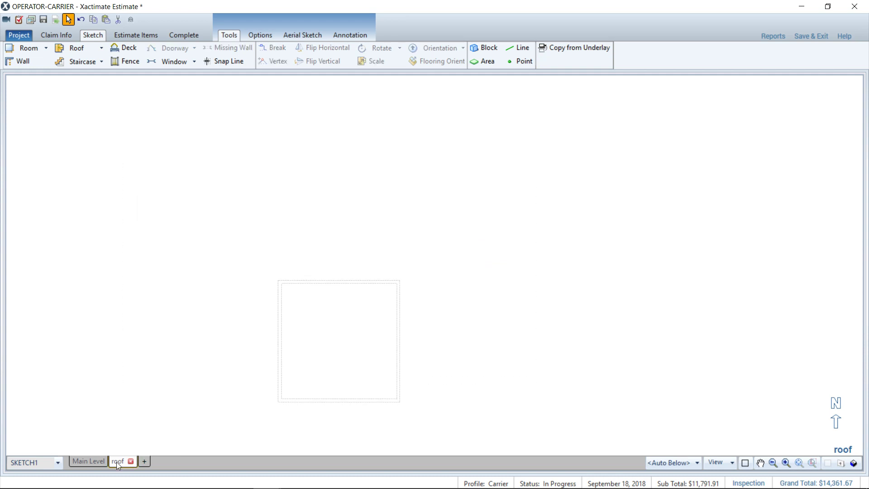
left_click(324, 347)
left_click(730, 462)
left_click(683, 463)
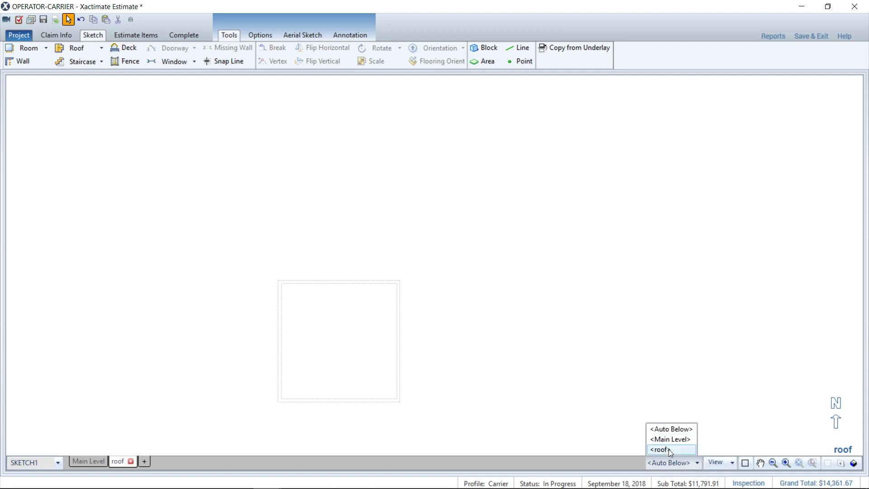
left_click(668, 449)
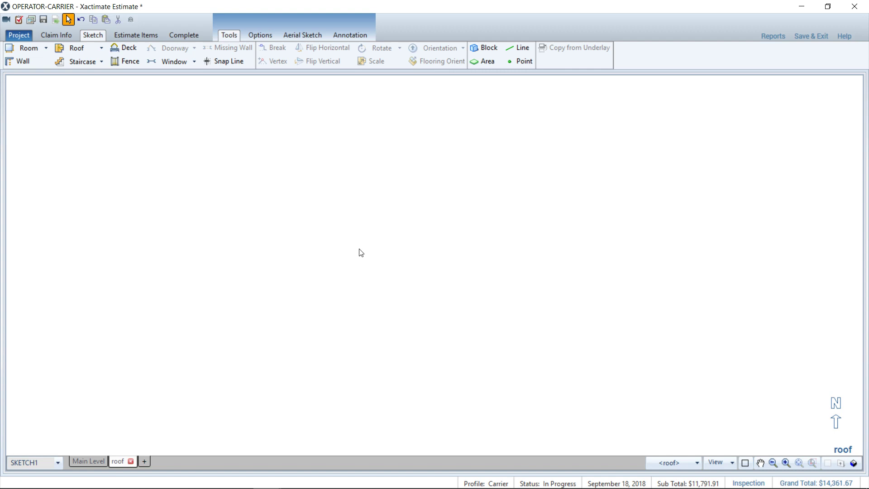
- Place a new gable roof on the canvas and rename it from Roof1 to 'Main Gable'
key("r")
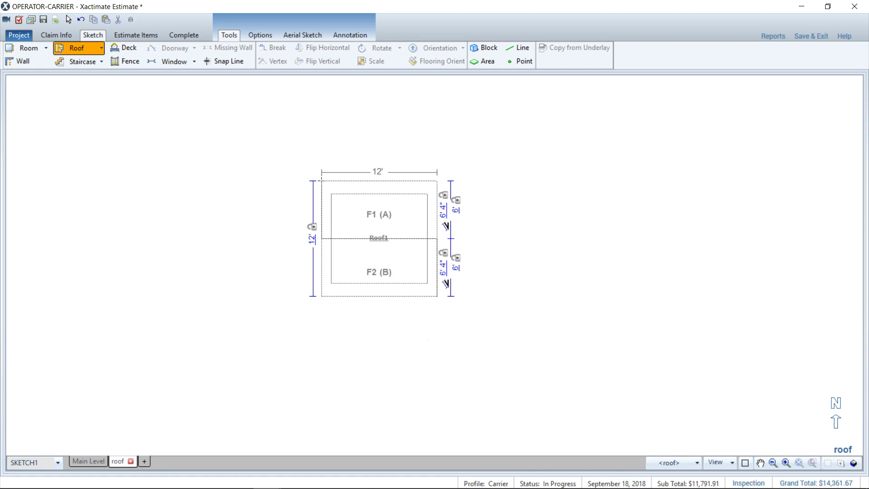
left_click(321, 181)
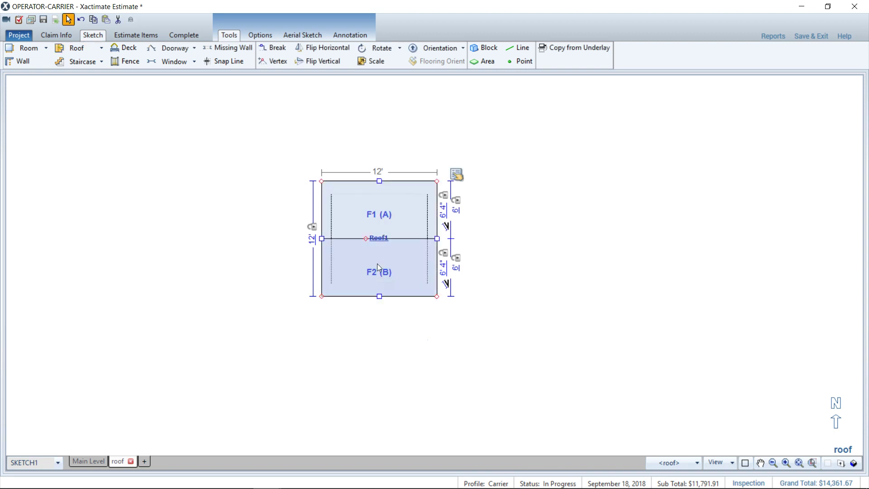
double_click(378, 238)
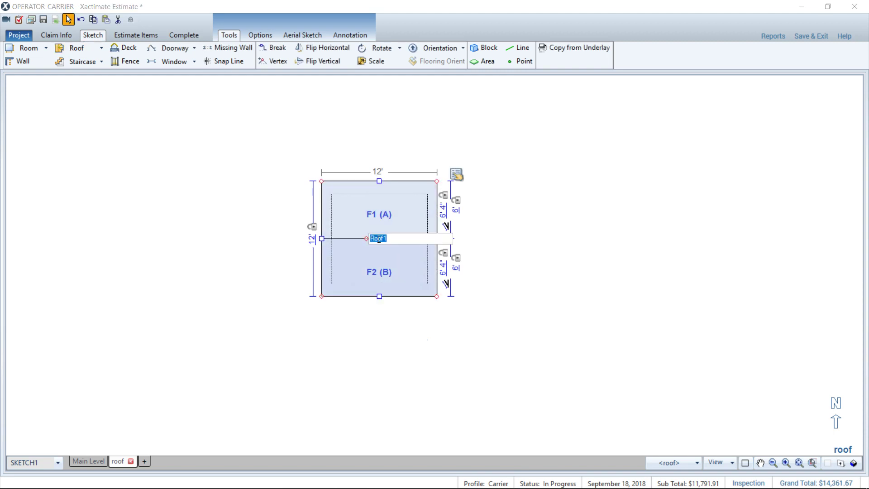
type("Main Gable")
left_click(528, 235)
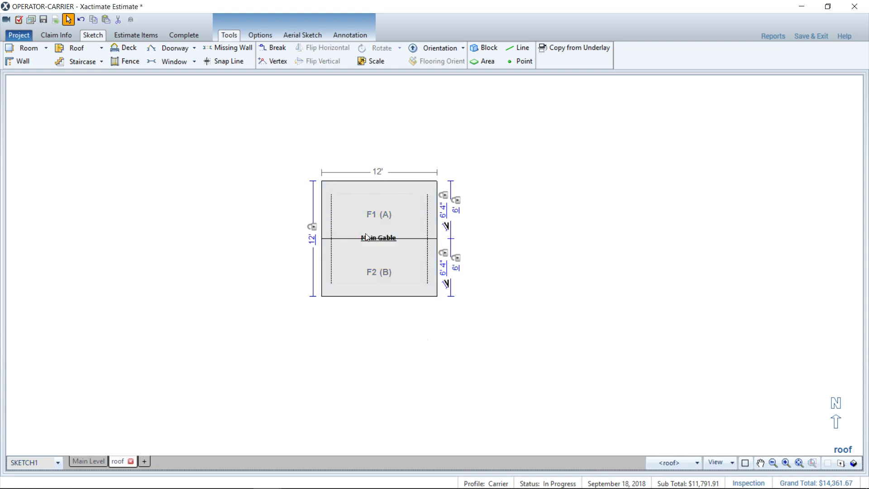
- Resize the Main Gable to 35' wide and 22' deep
left_click(388, 224)
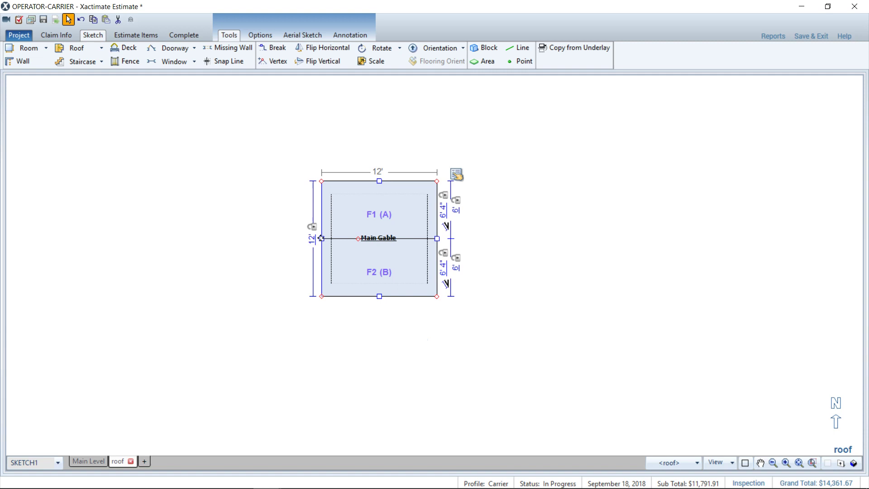
left_click_drag(321, 238, 246, 237)
left_click(333, 172)
type("35")
key("Return")
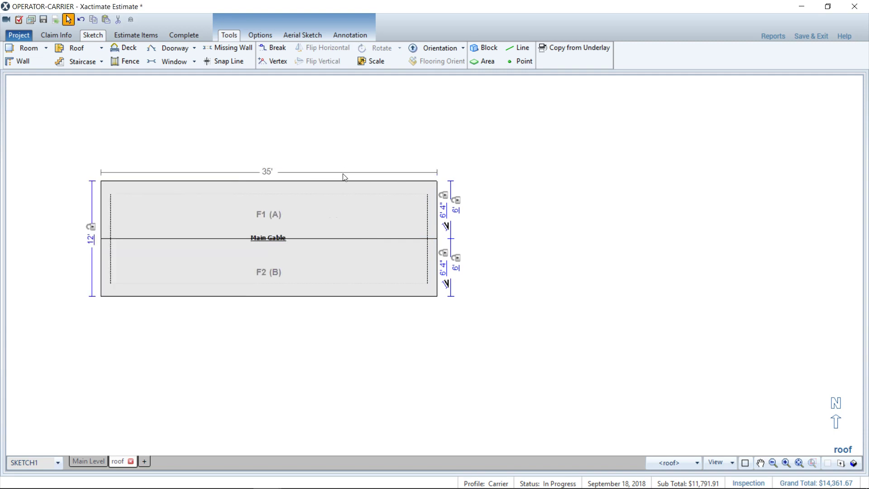
left_click(272, 295)
left_click(268, 296)
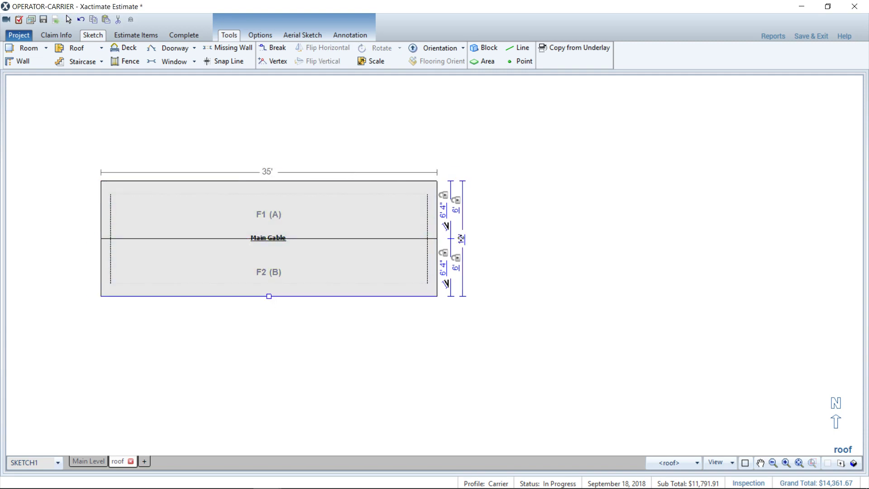
left_click(460, 238)
type("2")
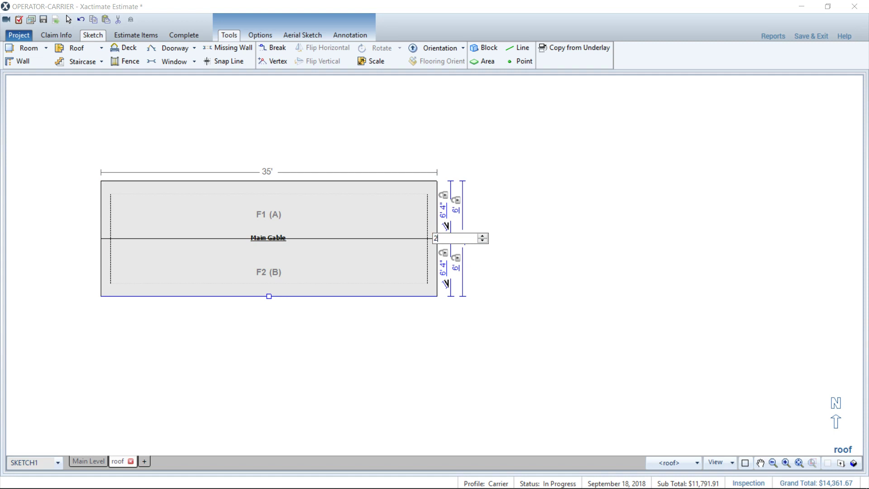
type("2")
key("Return")
left_click(360, 264)
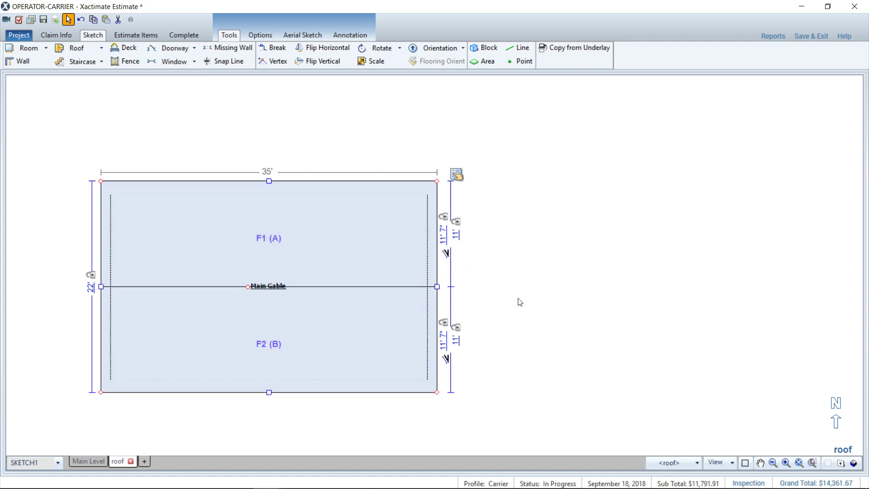
- Preview Main Gable in 3D, return to 2D, and bring up a new 12' by 12' Roof1 gable
key("F8")
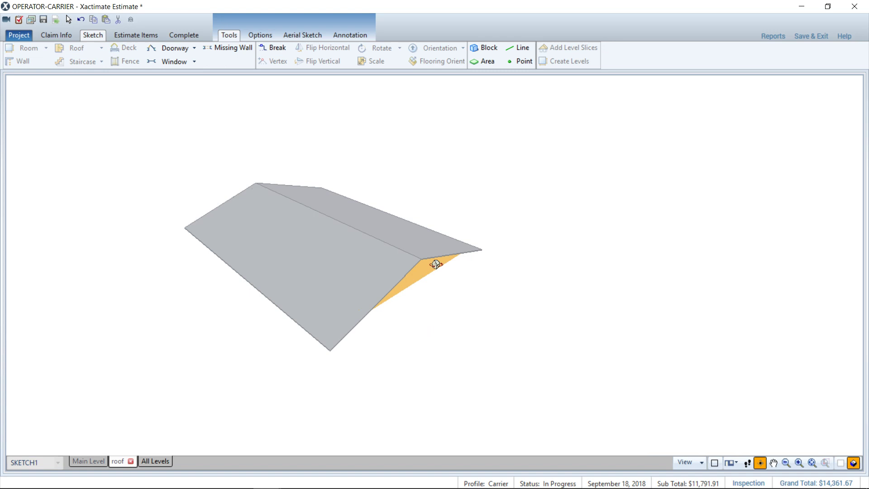
key("F8")
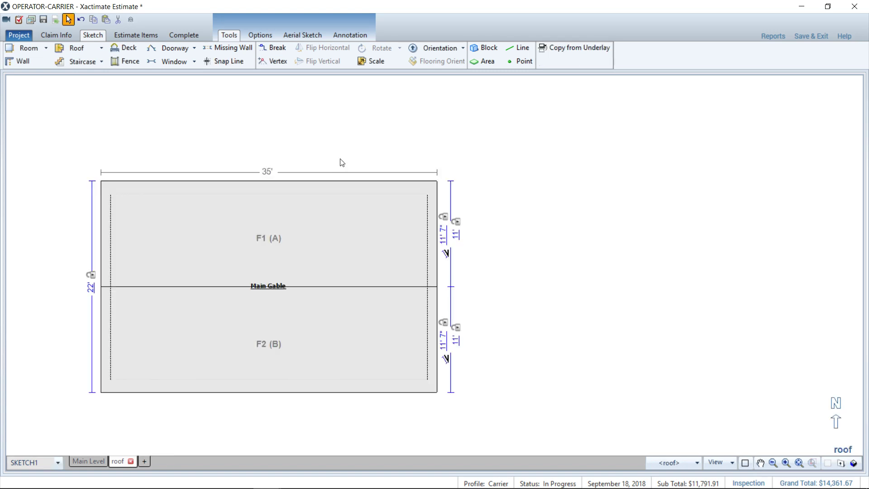
key("r")
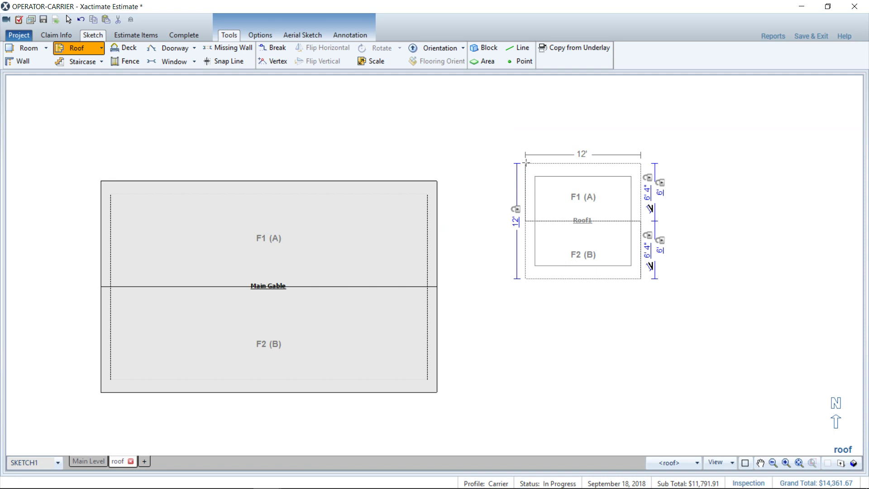
- Drop Roof1 on the Main Gable's upper-right corner and inspect the combined roof in 3D
left_click_drag(516, 163, 322, 183)
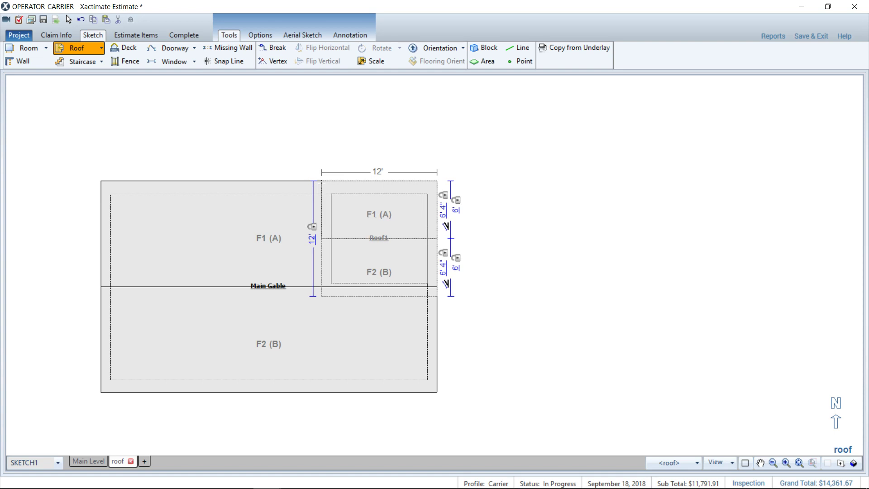
left_click_drag(322, 183, 322, 183)
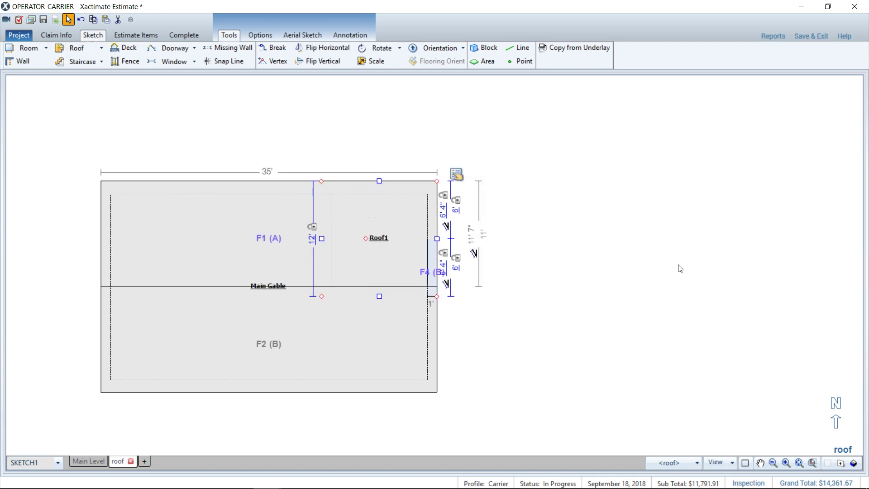
key("F4")
mouse_move(604, 300)
left_mouse_down()
mouse_move(504, 233)
mouse_move(528, 246)
mouse_move(391, 215)
mouse_move(442, 285)
mouse_move(434, 252)
left_mouse_up()
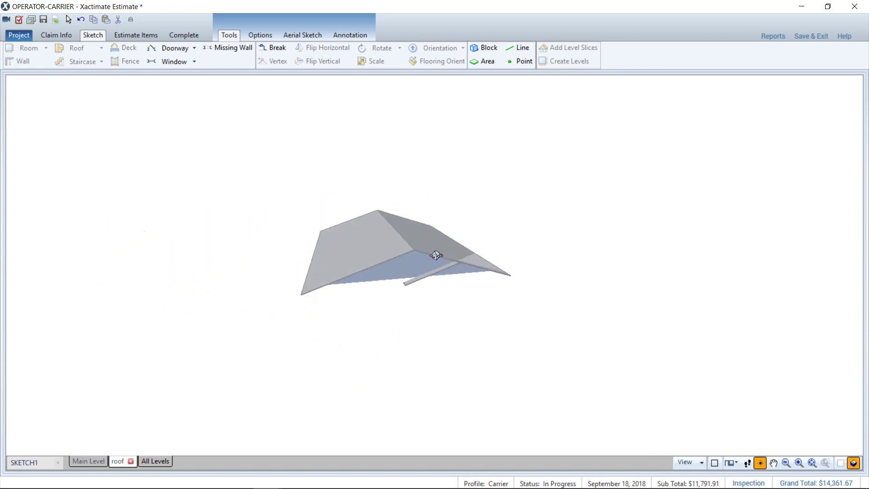
key("F4")
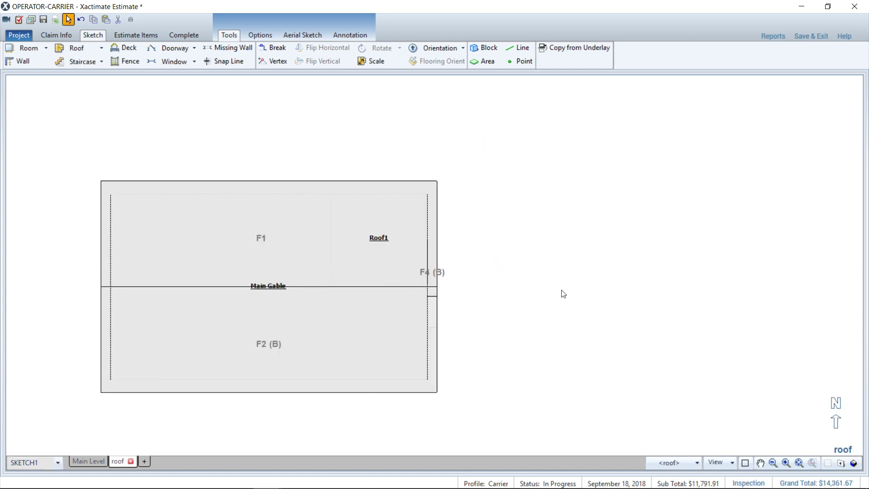
- In Estimate Items, check the roof group's Main Gable and Roof1 entries, then return to Sketch
left_click(132, 35)
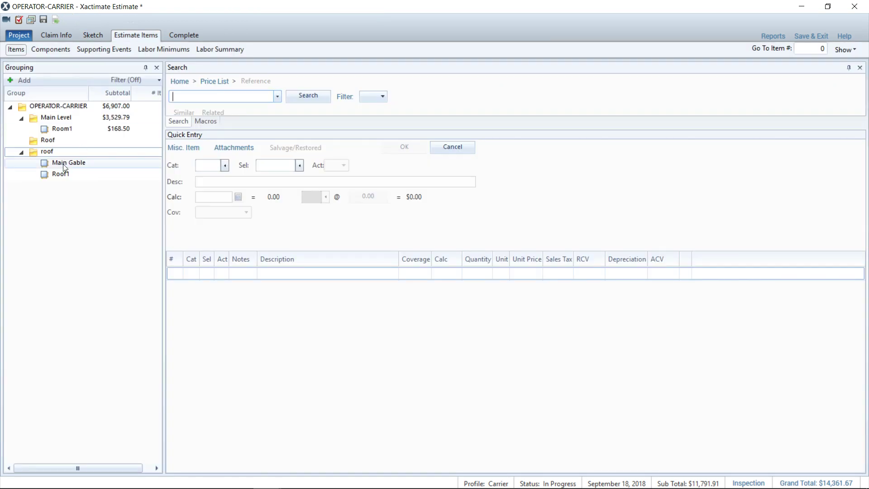
left_click(42, 153)
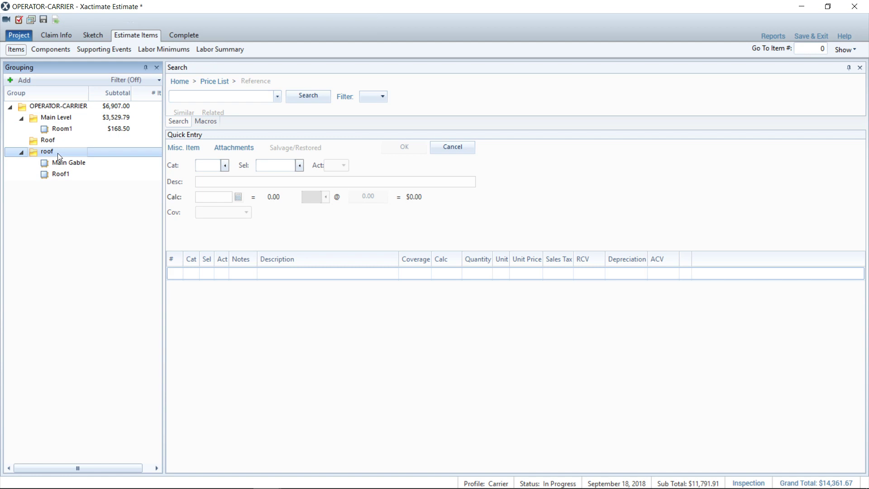
left_click(61, 164)
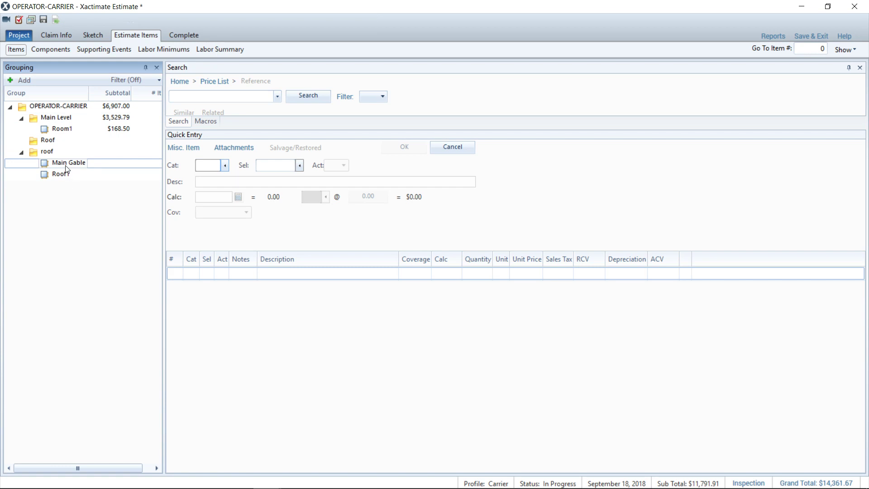
left_click(69, 176)
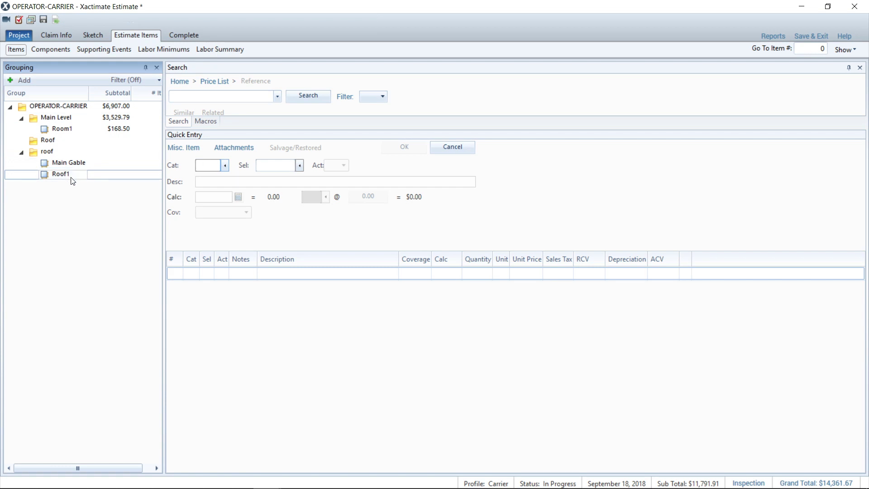
left_click(94, 35)
- Rename Roof1 to 'Porch' and verify the roof group lists Main Gable and Porch
left_click(380, 243)
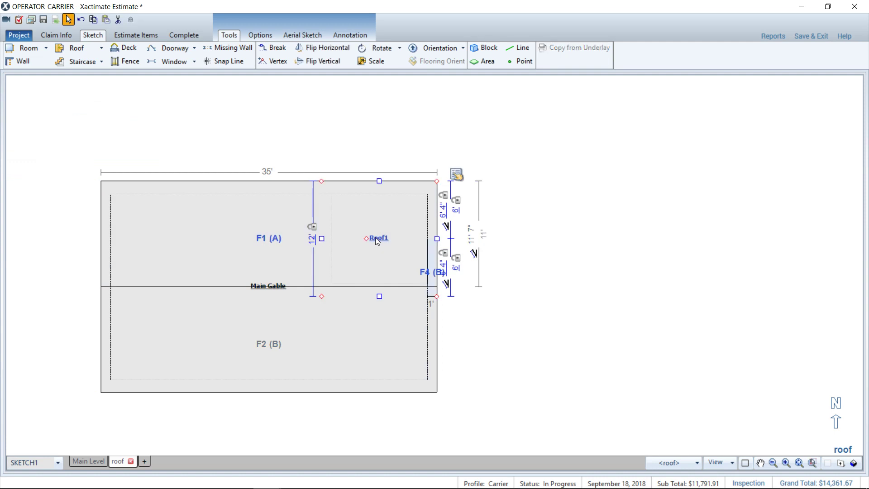
left_click(378, 239)
type("Porch")
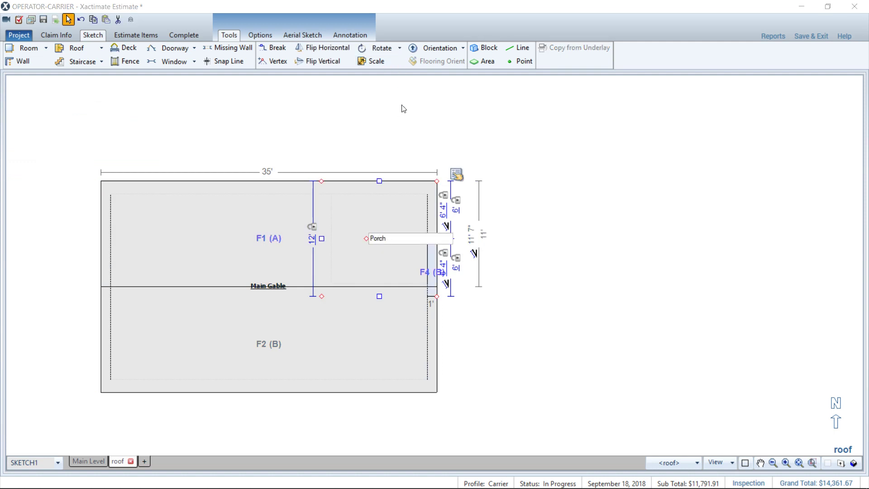
key("Return")
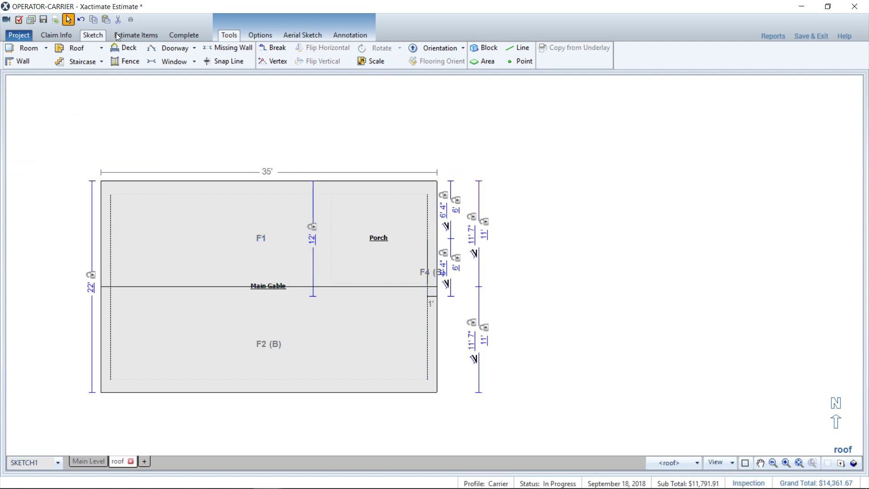
left_click(135, 36)
left_click(79, 165)
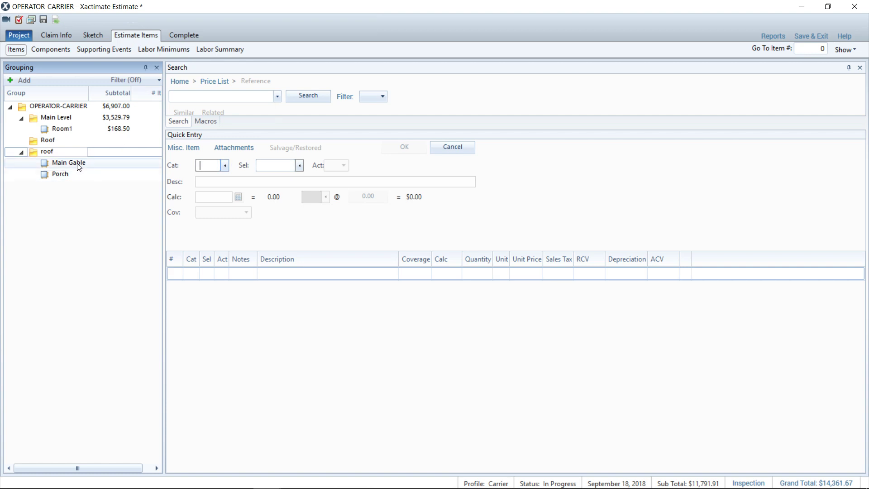
left_click(91, 35)
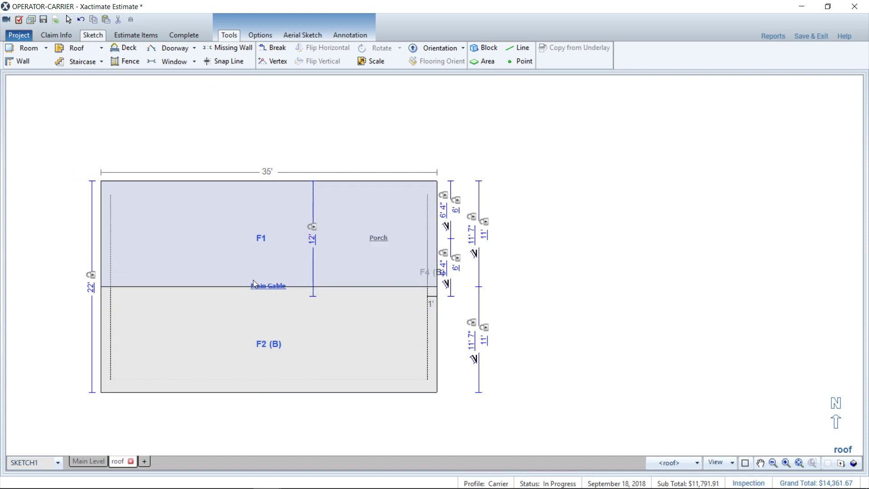
- Select the Main Gable and Porch roofs and zoom in on the Porch section
left_click(378, 252)
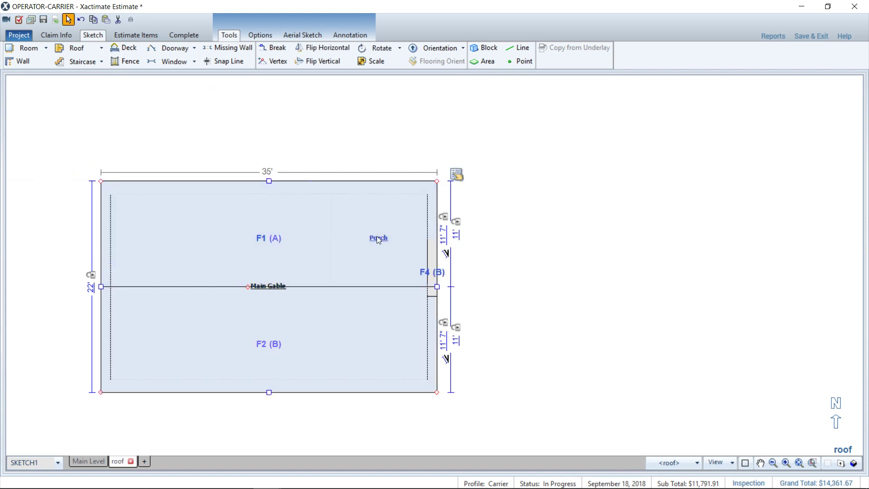
left_click(381, 243)
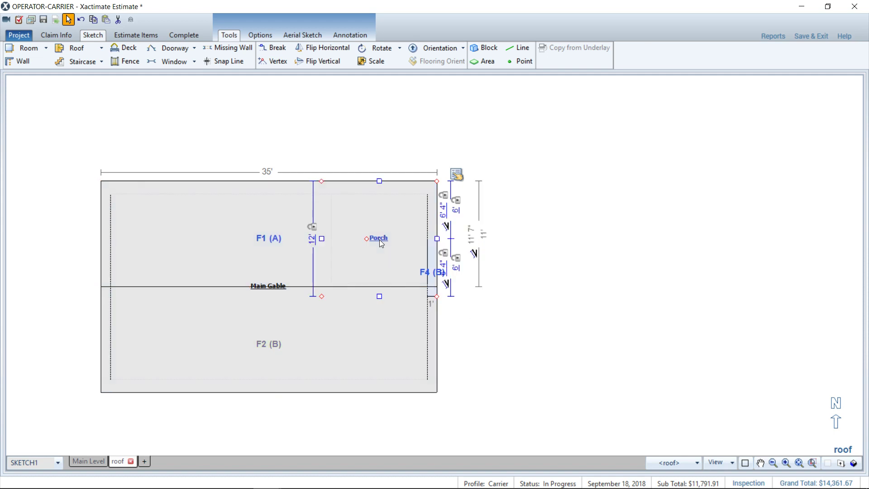
scroll(378, 239, "up", 4)
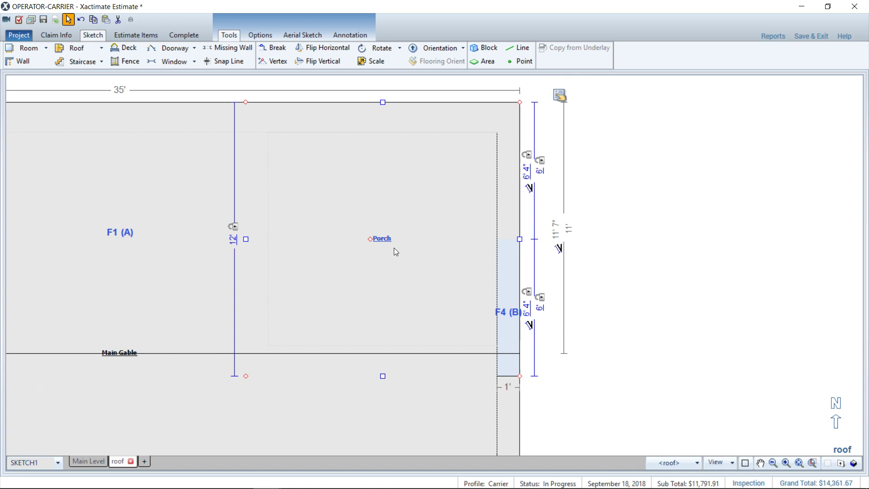
double_click(380, 239)
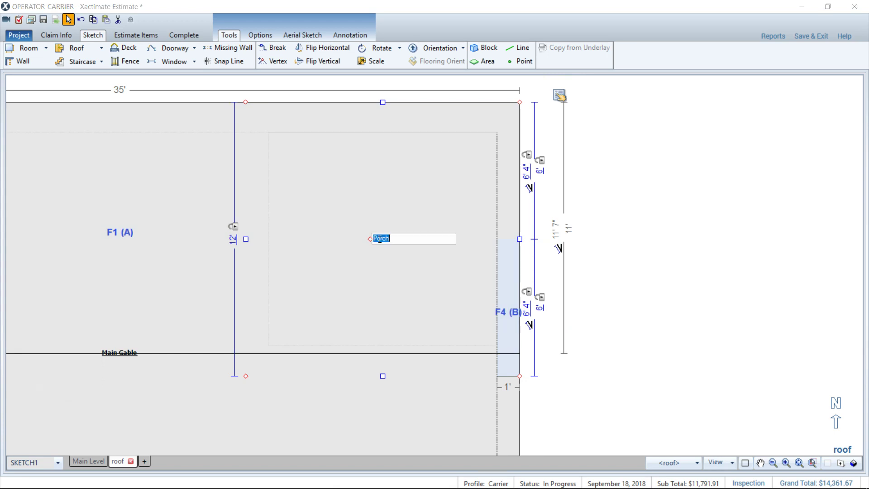
left_click(380, 207)
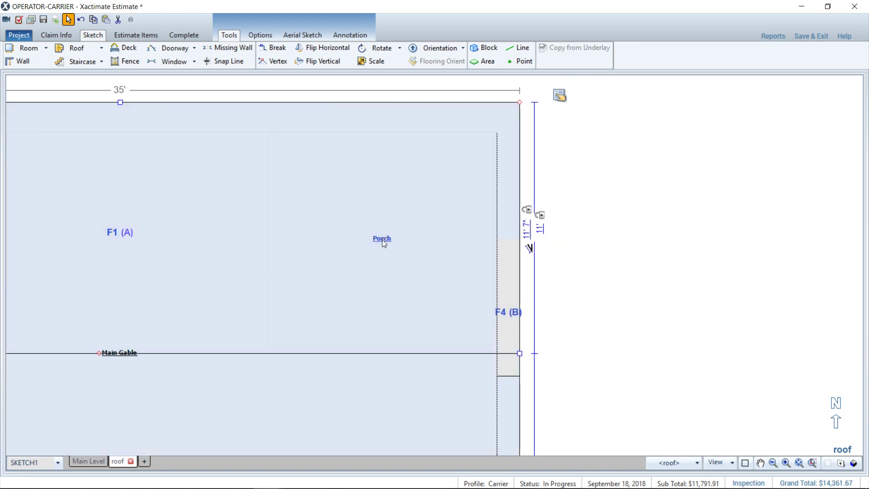
- In Porch's properties, set Subgroup Of to Main Gable, then verify it in the Estimate Items tree
left_click(382, 240)
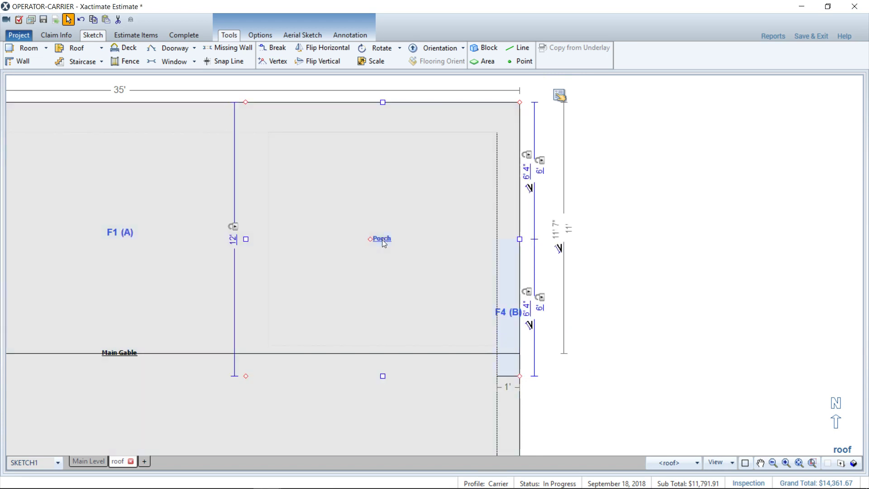
left_click(560, 96)
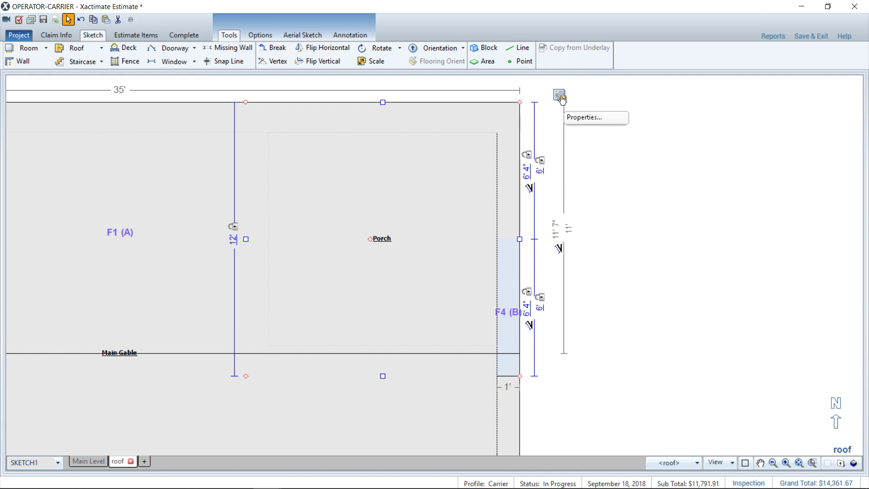
left_click(584, 118)
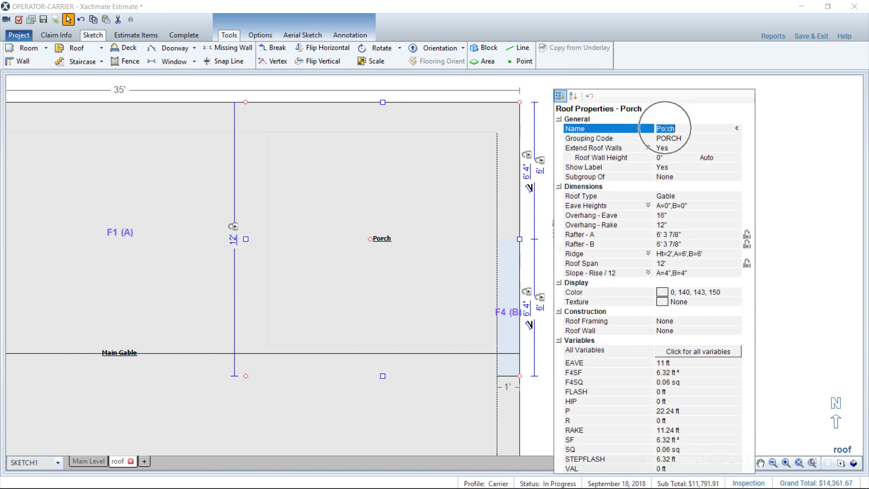
left_click(684, 177)
left_click(736, 176)
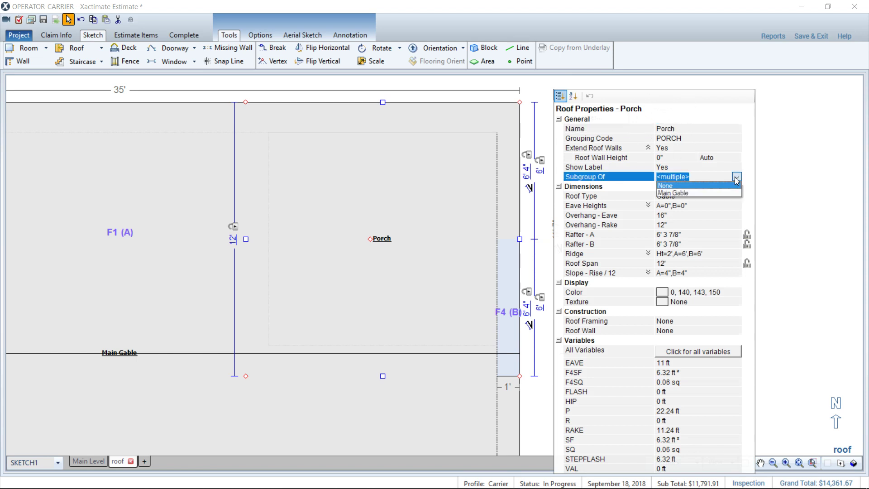
left_click(705, 195)
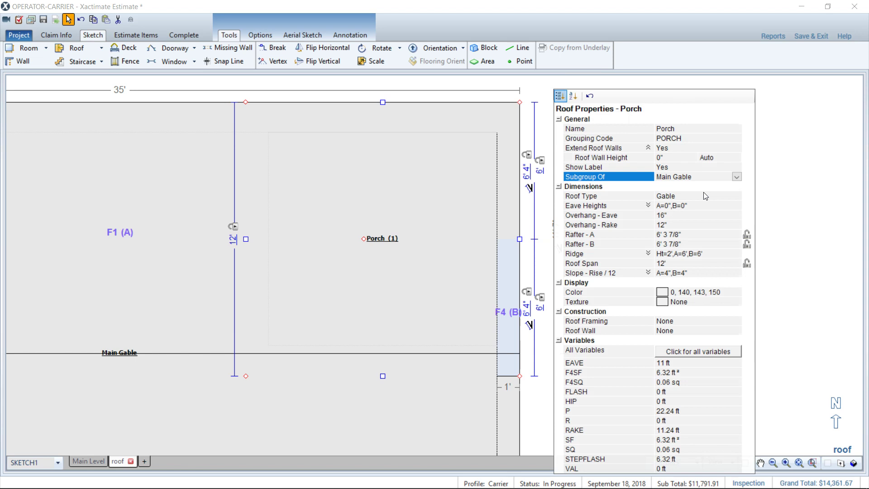
left_click(392, 247)
left_click(392, 246)
left_click(790, 218)
left_click(154, 36)
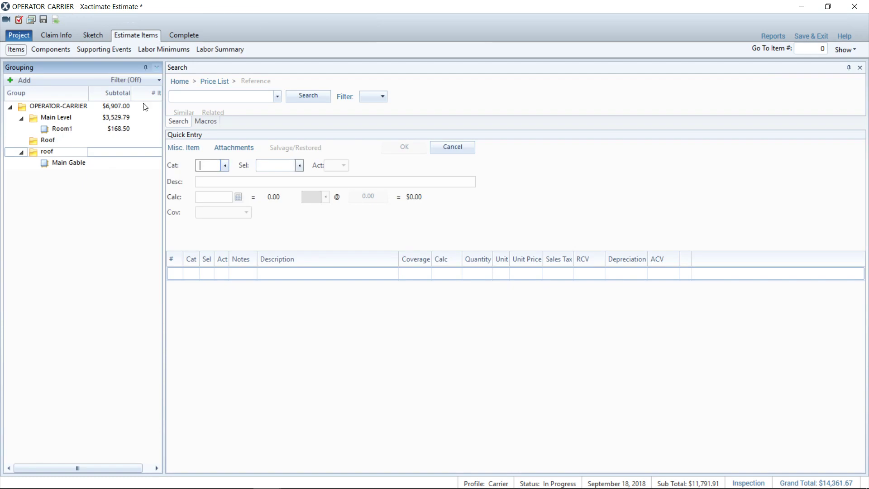
left_click(48, 166)
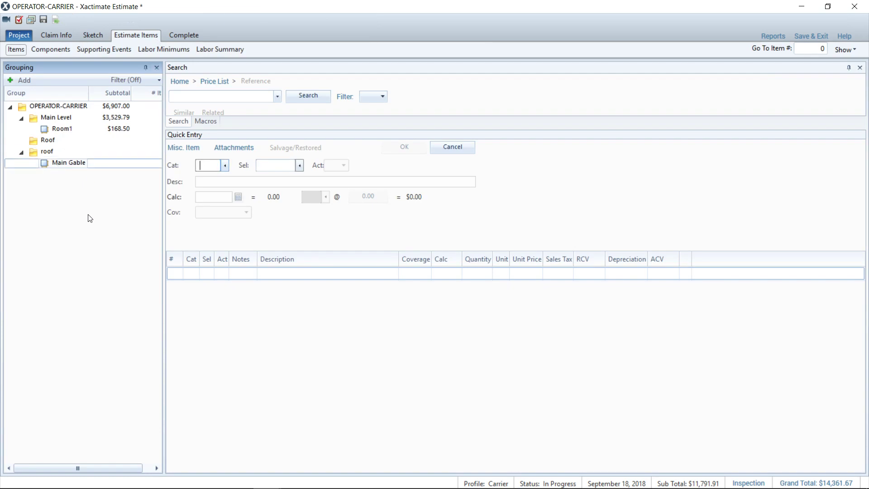
left_click(93, 34)
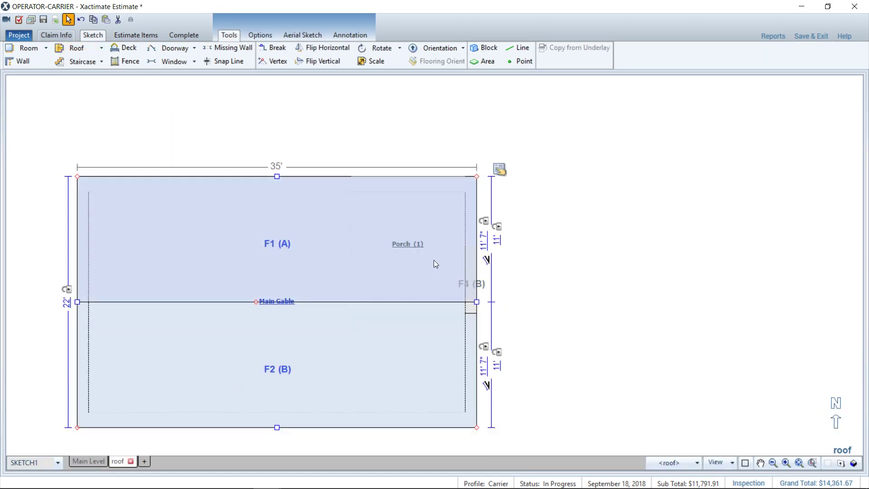
- Check the gables in 3D, delete the Porch (1) roof section, and start the Break tool
key("F3")
mouse_move(545, 283)
left_mouse_down()
mouse_move(425, 97)
mouse_move(426, 108)
left_mouse_up()
key("F3")
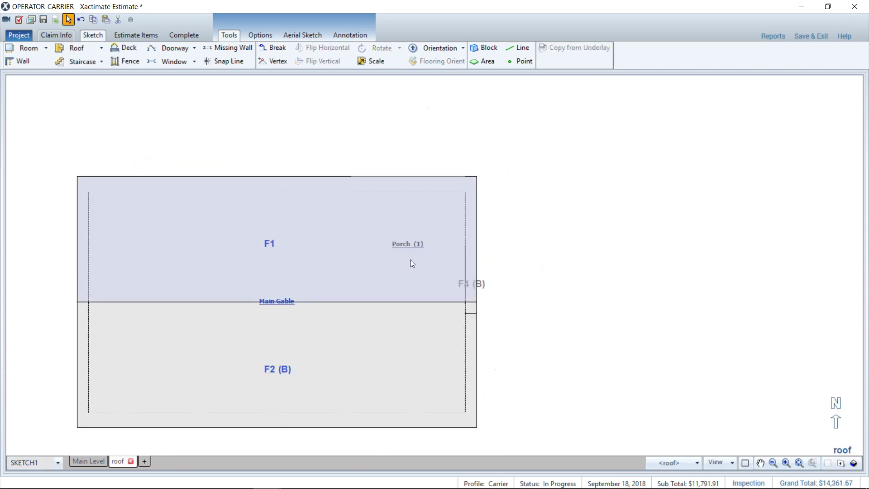
left_click(405, 248)
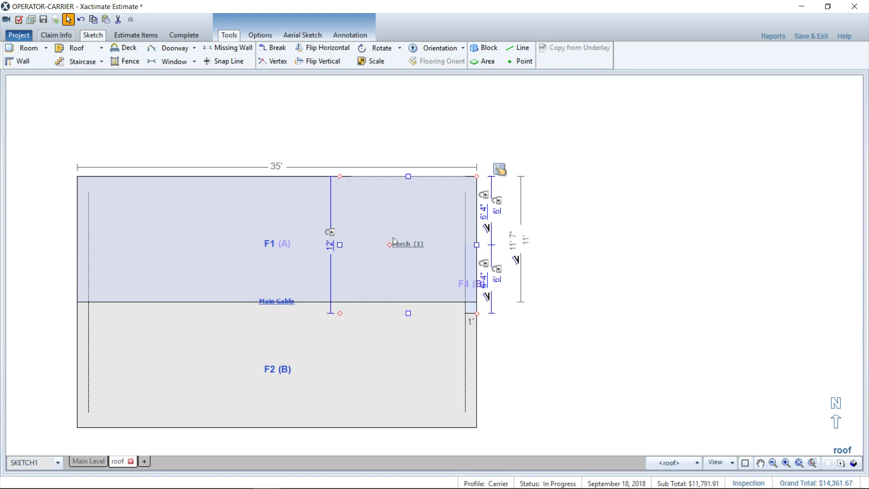
key("Delete")
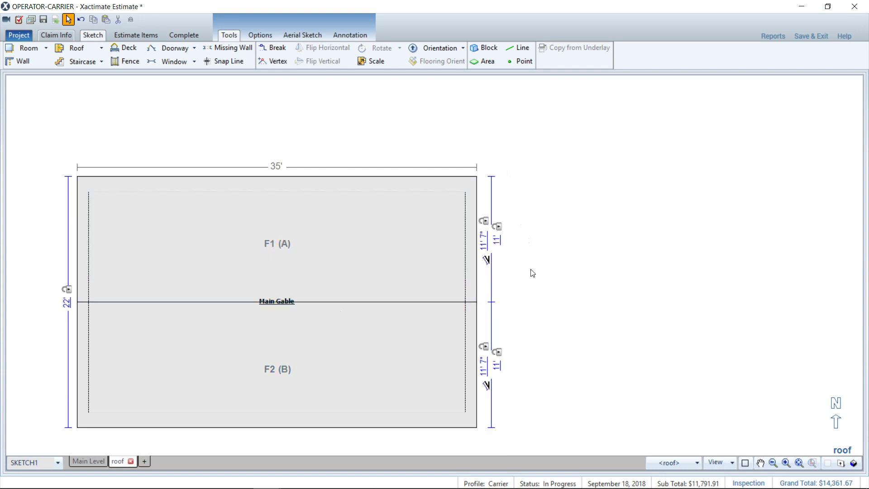
key("b")
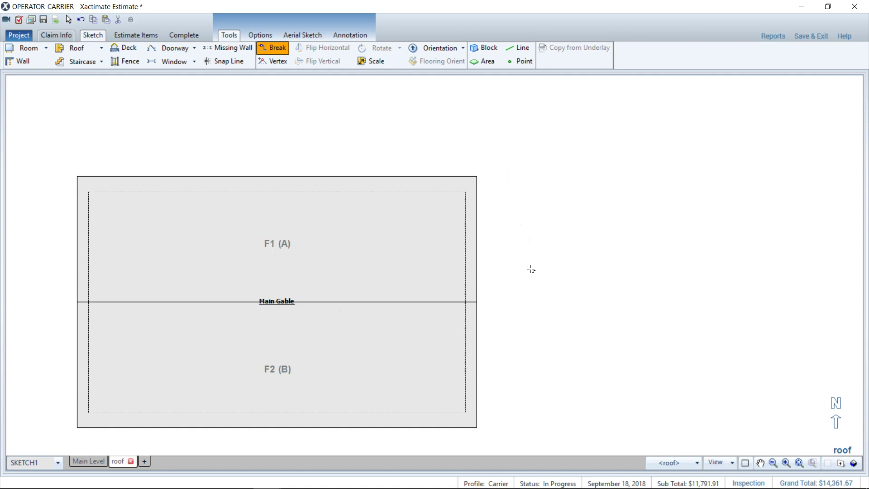
- Split the top wall and raise its right part, check it in 3D, then undo it back to the 35' × 22' rectangle
left_click(347, 176)
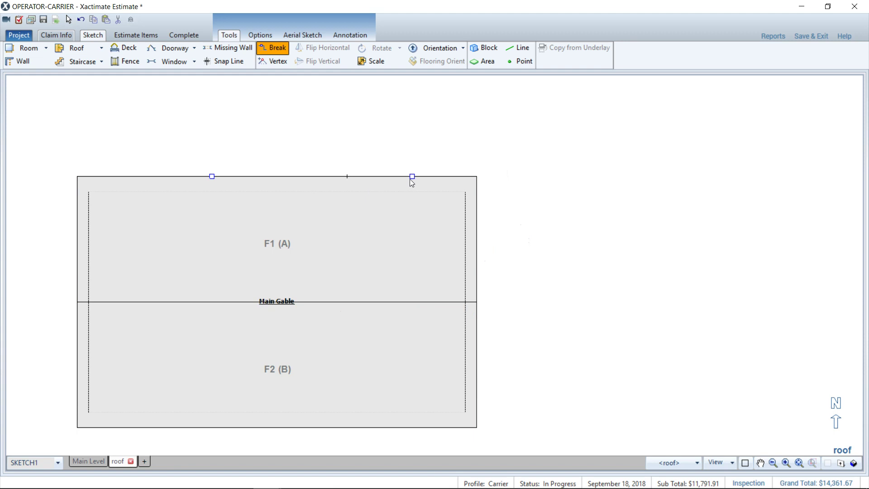
left_click_drag(410, 180, 408, 100)
key("F8")
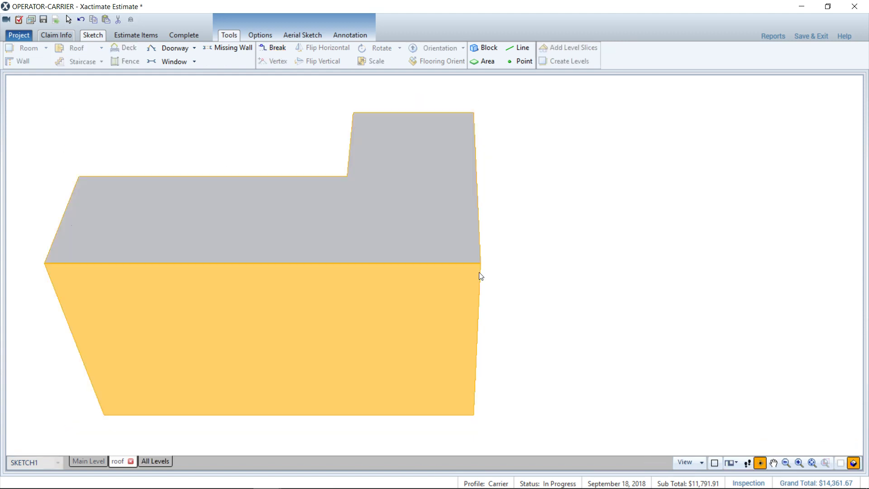
mouse_move(396, 220)
left_mouse_down()
mouse_move(307, 123)
mouse_move(358, 203)
mouse_move(339, 157)
left_mouse_up()
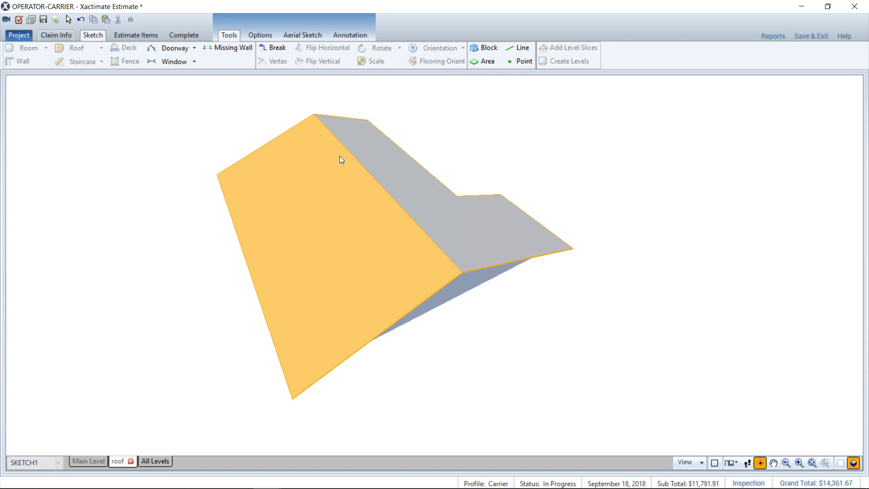
key("F8")
key("ctrl+z")
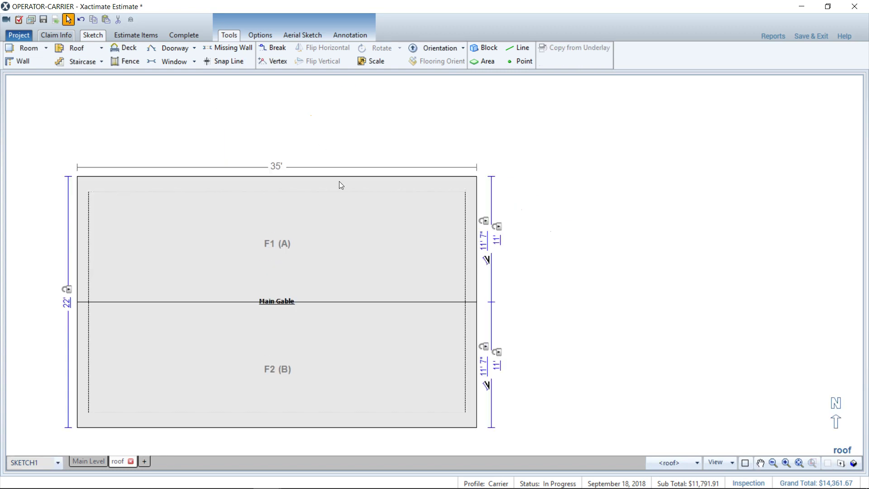
key("b")
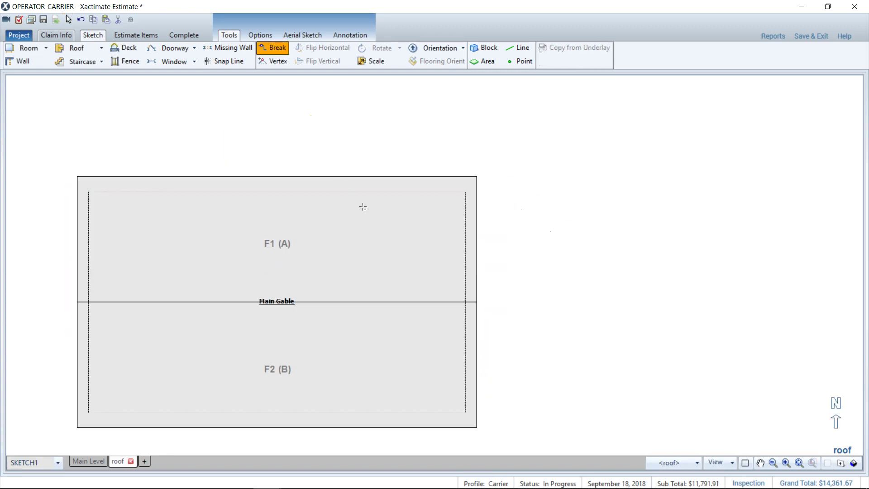
- Split the right edge and pull a segment out 2' as a projecting section, then orbit it in 3D
left_click(474, 287)
left_click_drag(477, 232, 488, 231)
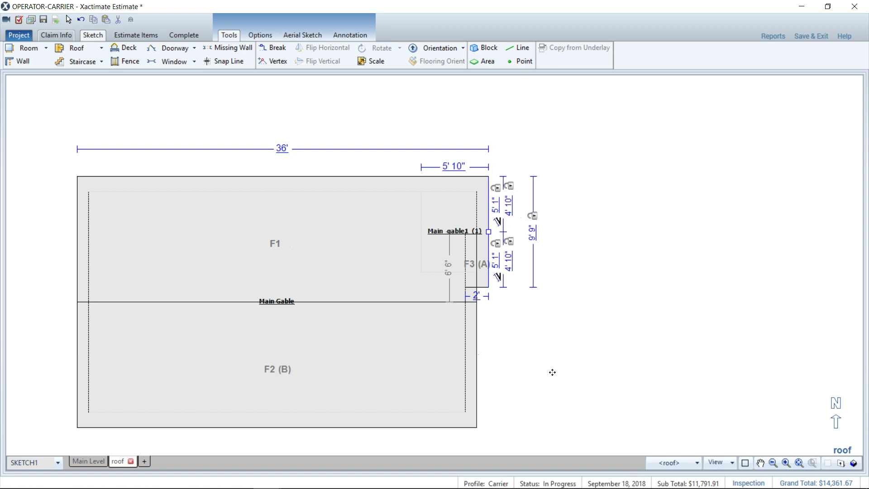
key("F8")
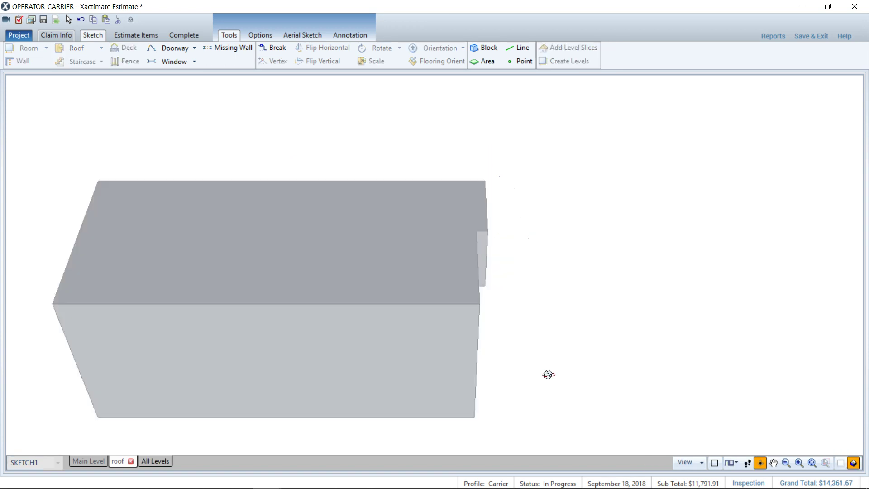
mouse_move(548, 374)
left_mouse_down()
mouse_move(537, 287)
mouse_move(466, 169)
mouse_move(412, 167)
mouse_move(374, 196)
left_mouse_up()
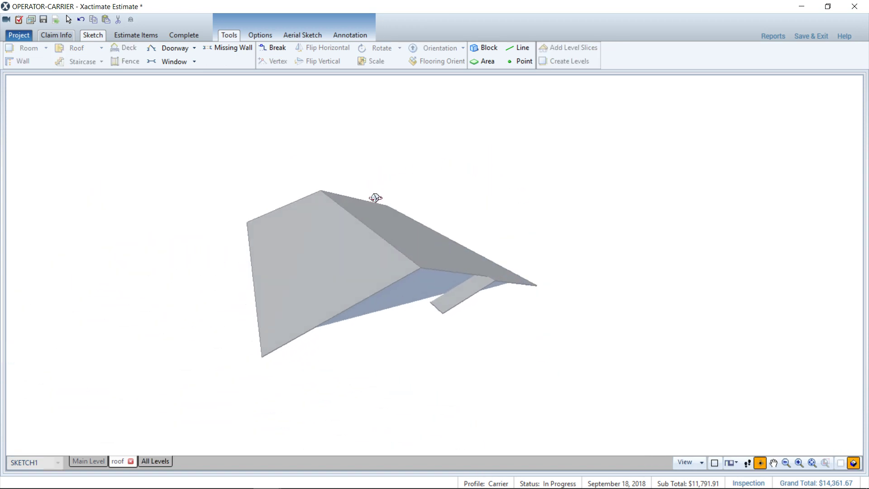
left_click_drag(495, 308, 439, 283)
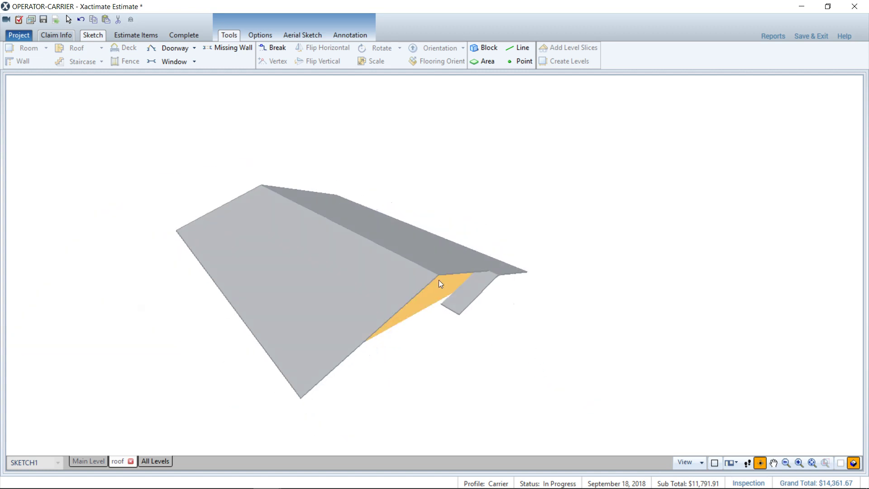
- Narrow Main gable1 so the overall width reads 35' with a 1' projection, checking it in 3D
double_click(461, 306)
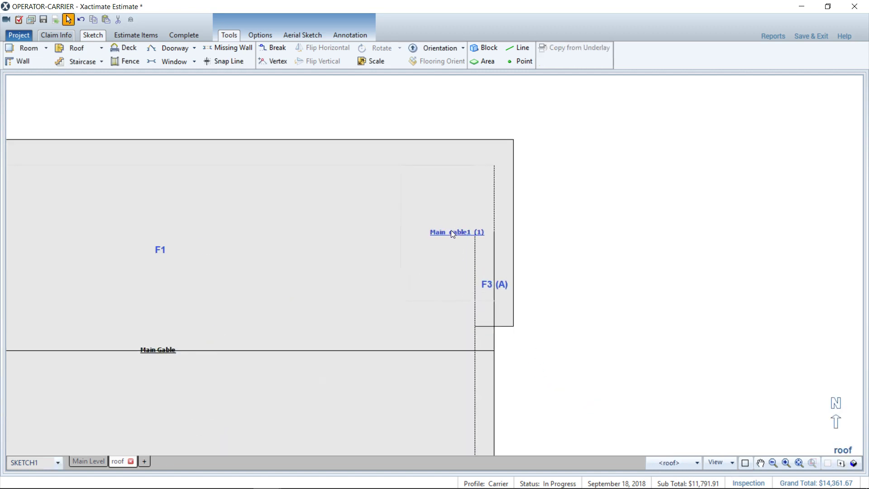
left_click(449, 233)
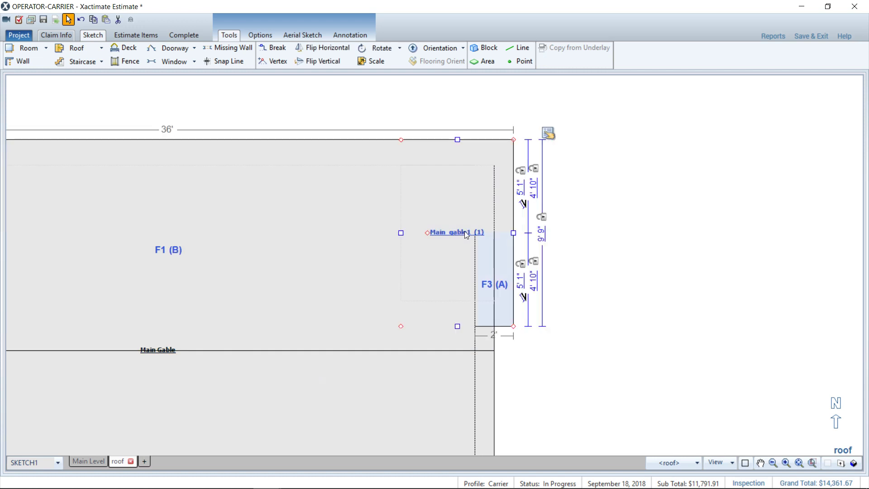
left_click_drag(513, 232, 495, 232)
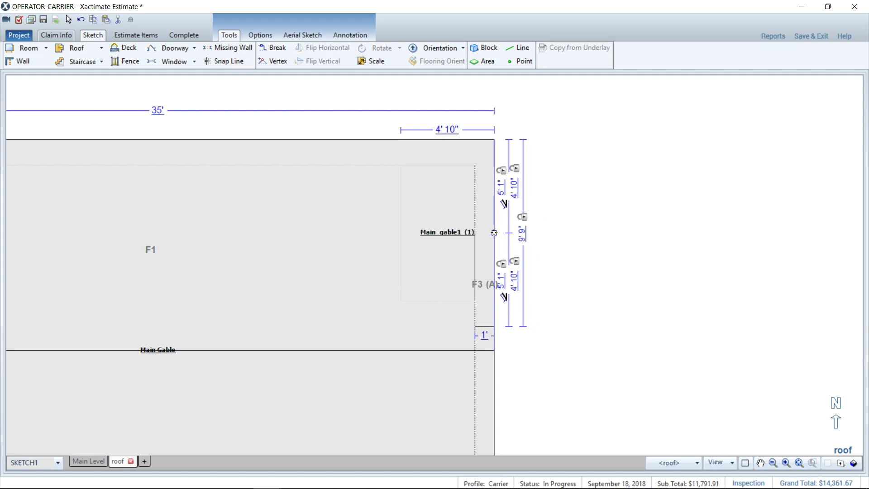
left_click(572, 285)
key("F4")
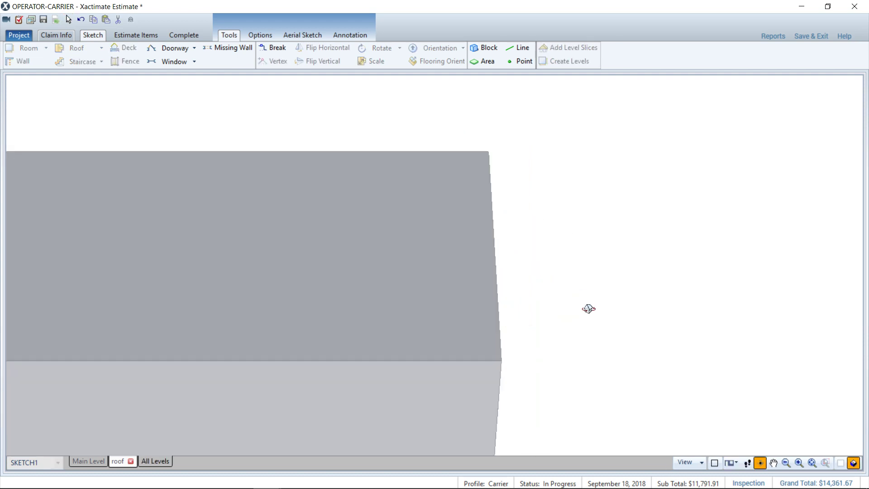
mouse_move(588, 308)
left_mouse_down()
mouse_move(528, 189)
mouse_move(607, 326)
mouse_move(470, 238)
mouse_move(463, 251)
left_mouse_up()
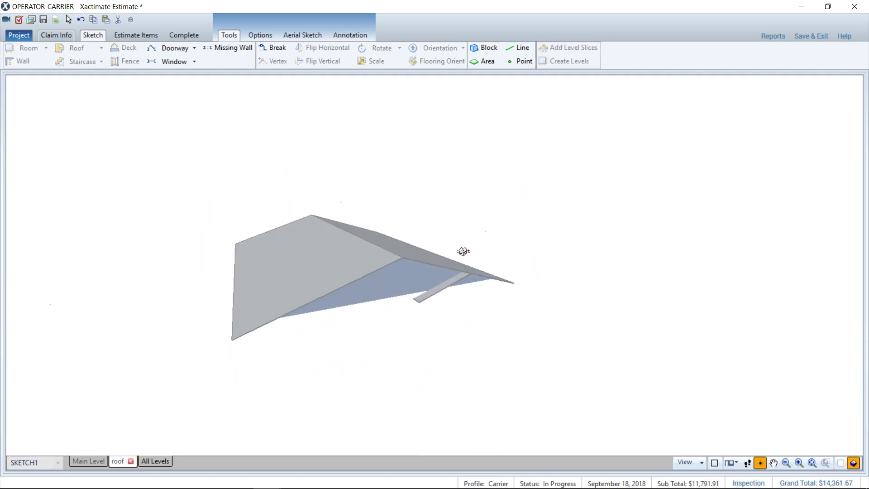
key("F4")
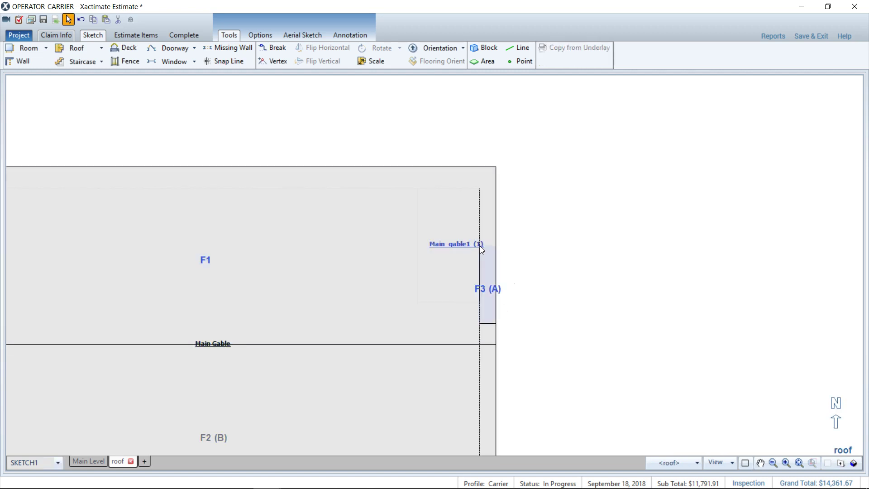
left_click(481, 249)
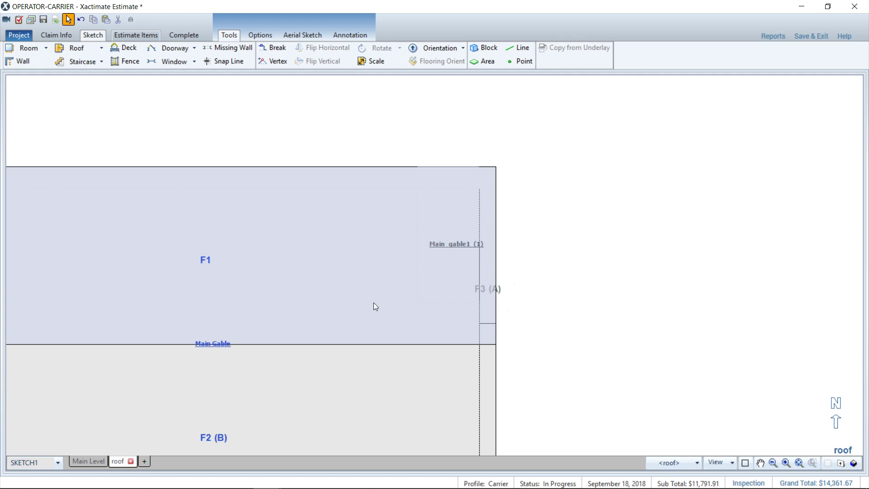
- Rename the projecting Main gable1 section to 'Porch' so its label reads Porch (1)
left_click(457, 245)
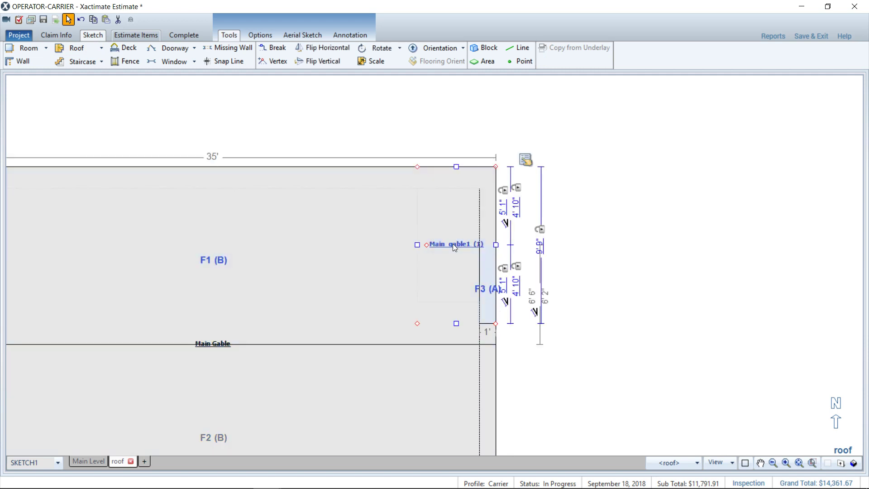
double_click(453, 244)
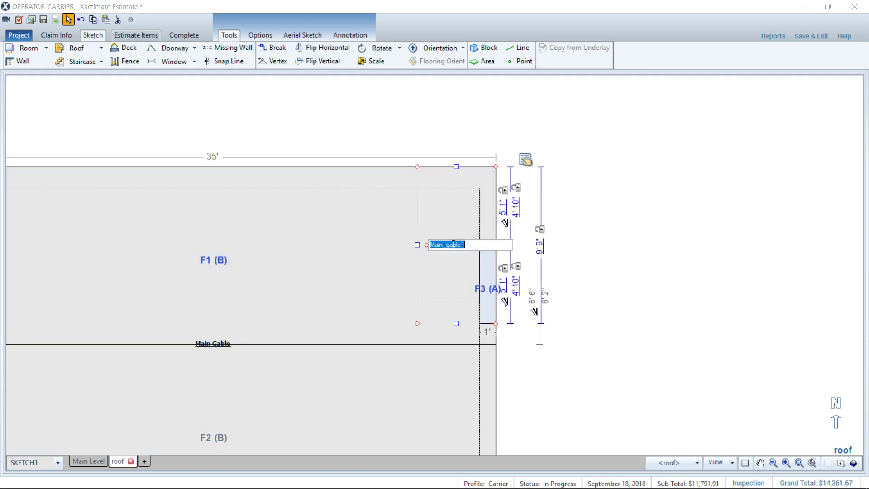
type("Porch")
left_click(324, 226)
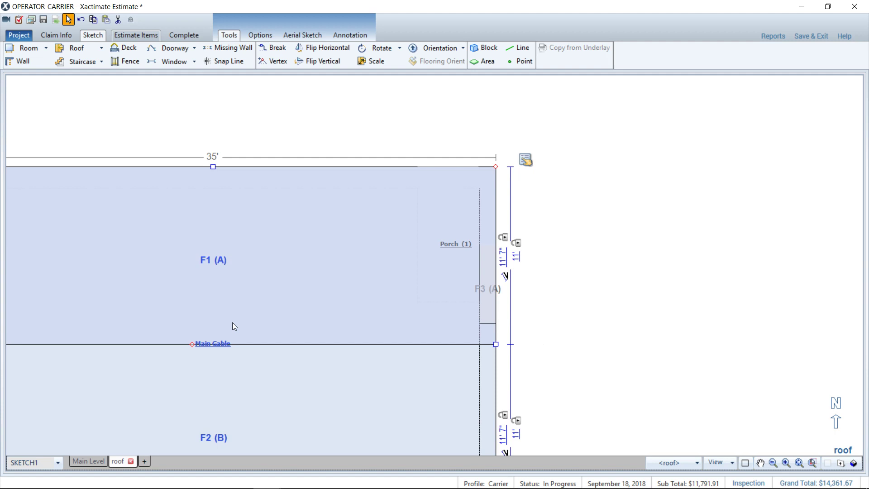
left_click(474, 219)
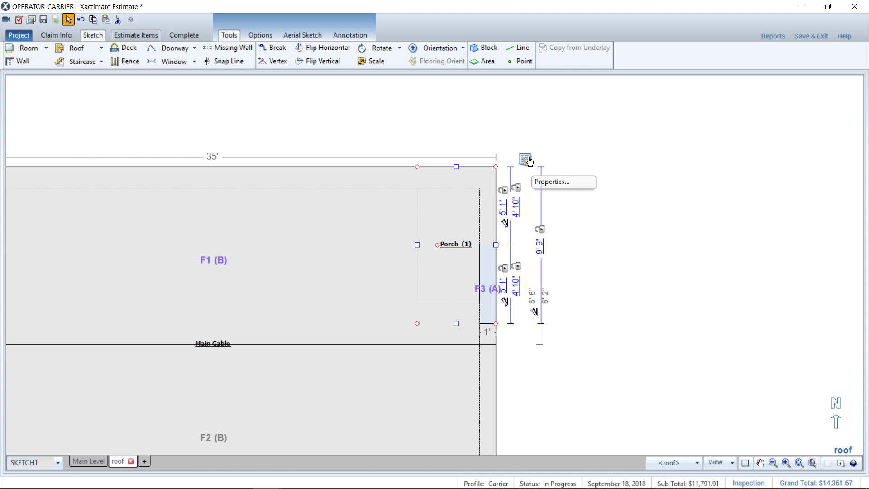
left_click(297, 291)
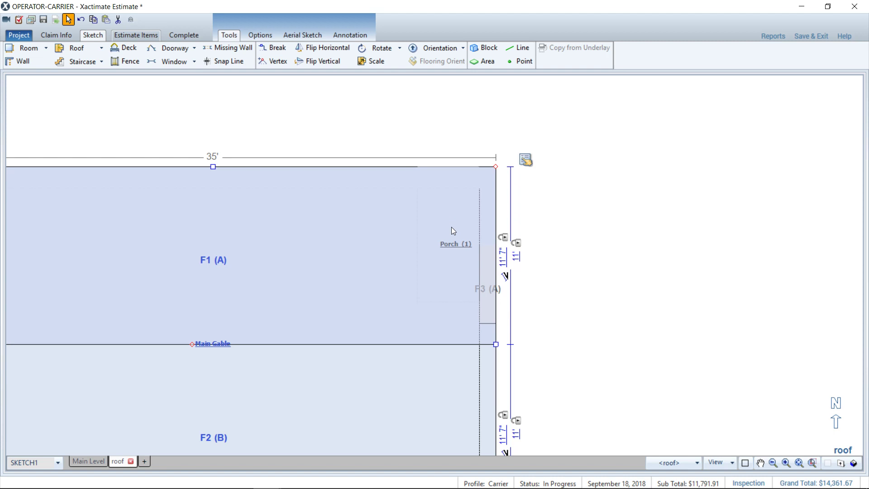
- Cancel the new roof placement and orbit the Main Gable with its Porch projection in 3D
left_click(70, 50)
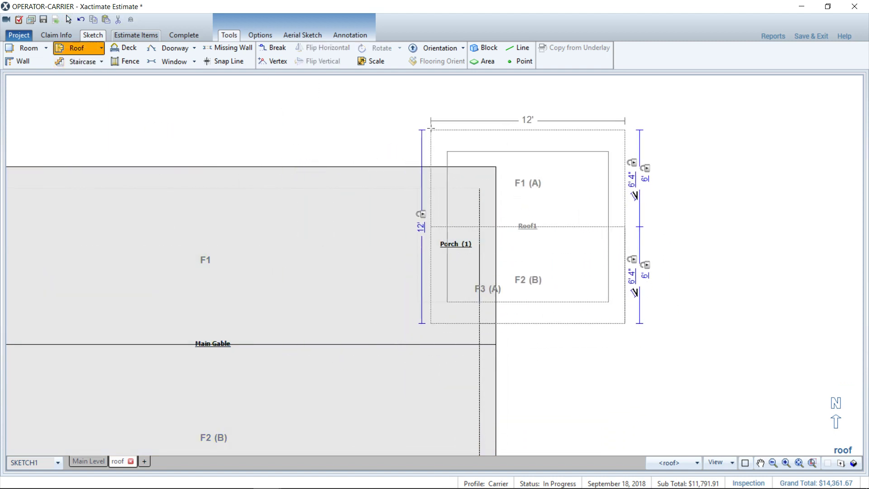
key("Escape")
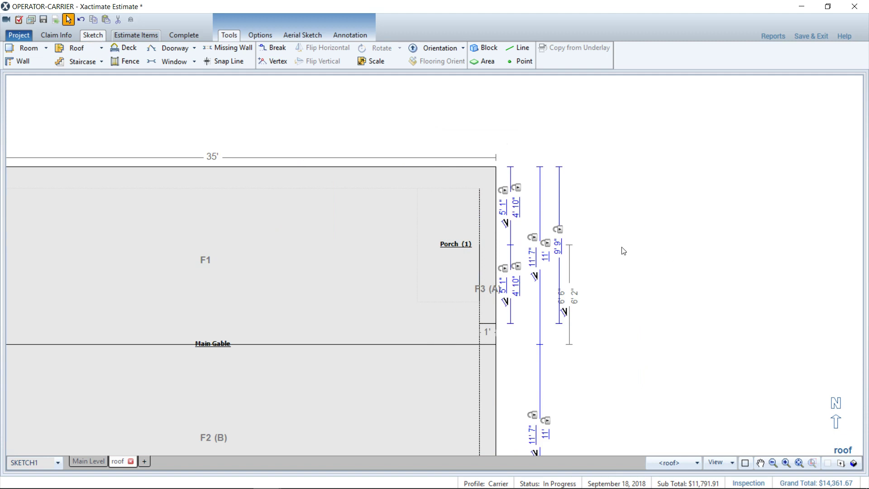
key("F3")
mouse_move(570, 295)
left_mouse_down()
mouse_move(485, 169)
mouse_move(497, 303)
mouse_move(439, 248)
left_mouse_up()
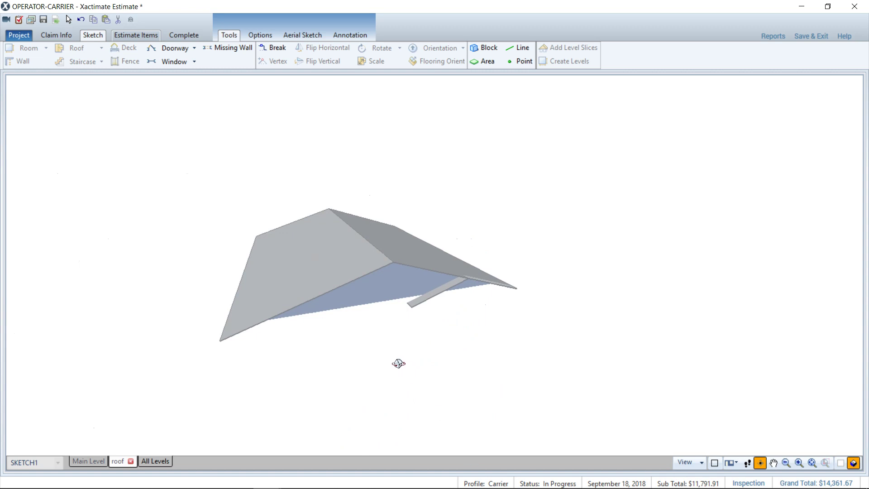
- Leave 3D to show the 2D plan with Main Gable faces F1, F2 and Porch face F3
key("F3")
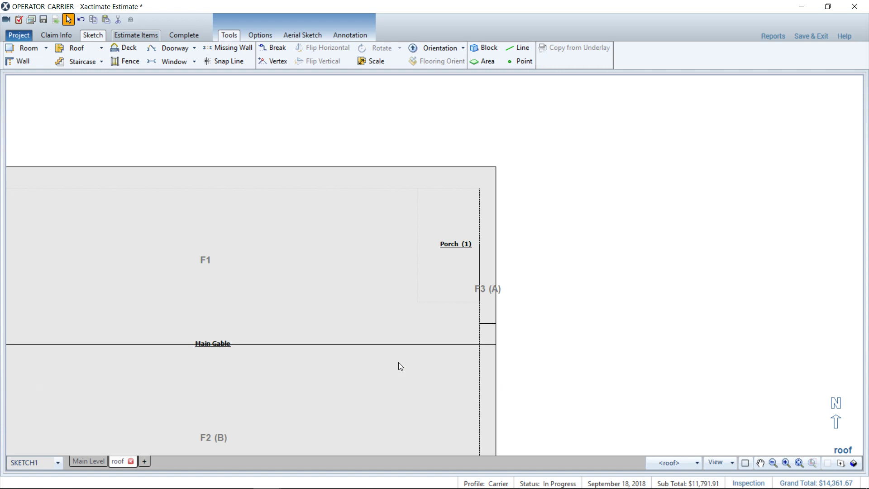